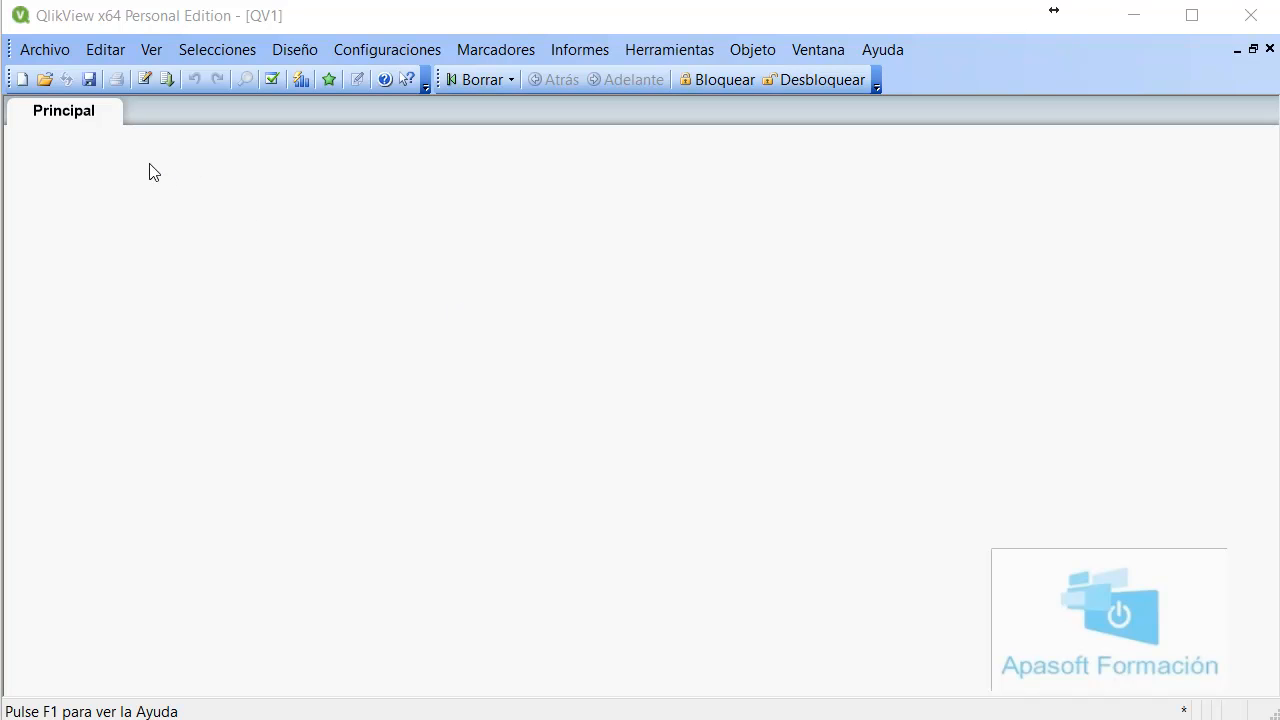
# - Create a new document using Sales Orders.xls from the QlikView Examples\Data folder as its data source
pyautogui.click(40, 50)
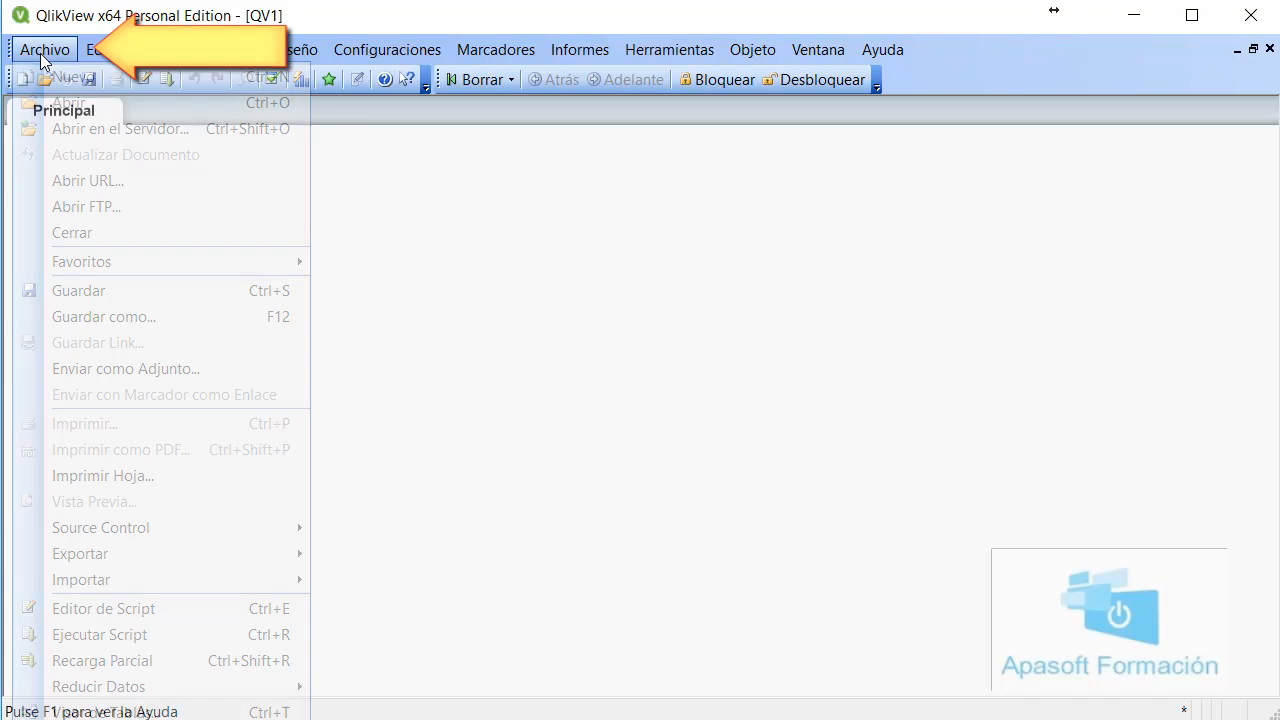
pyautogui.click(65, 82)
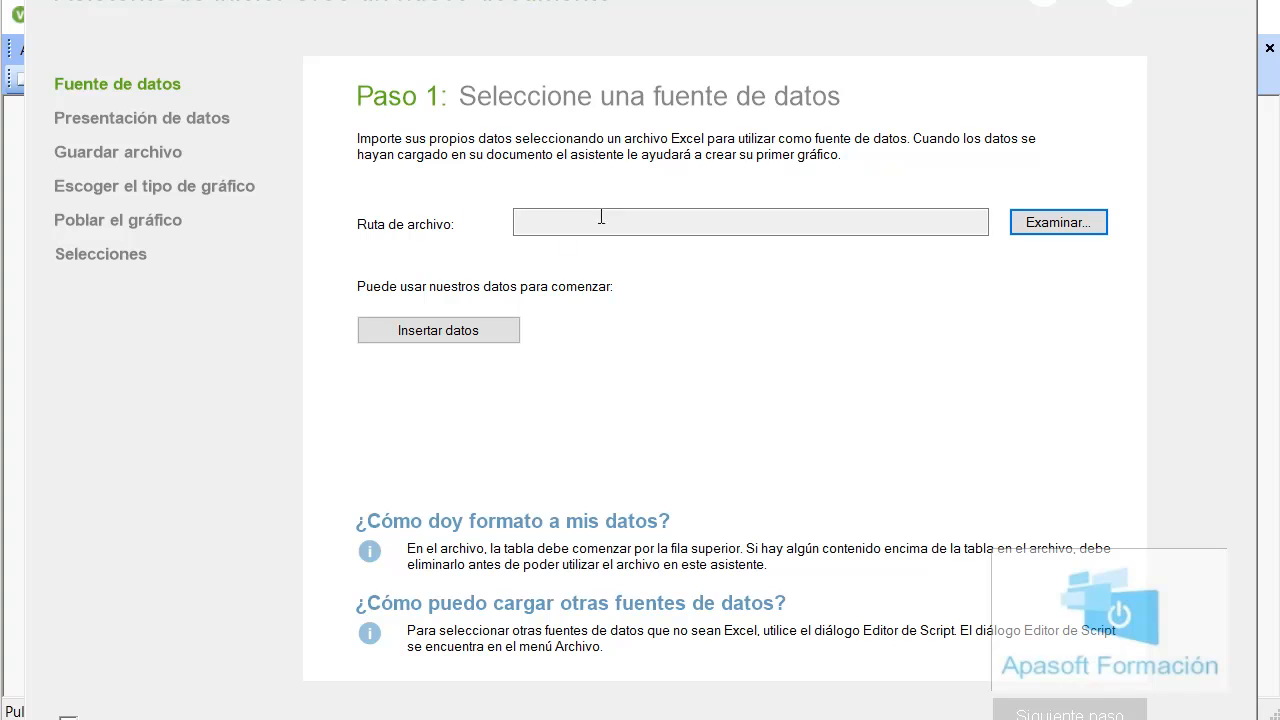
pyautogui.click(1063, 231)
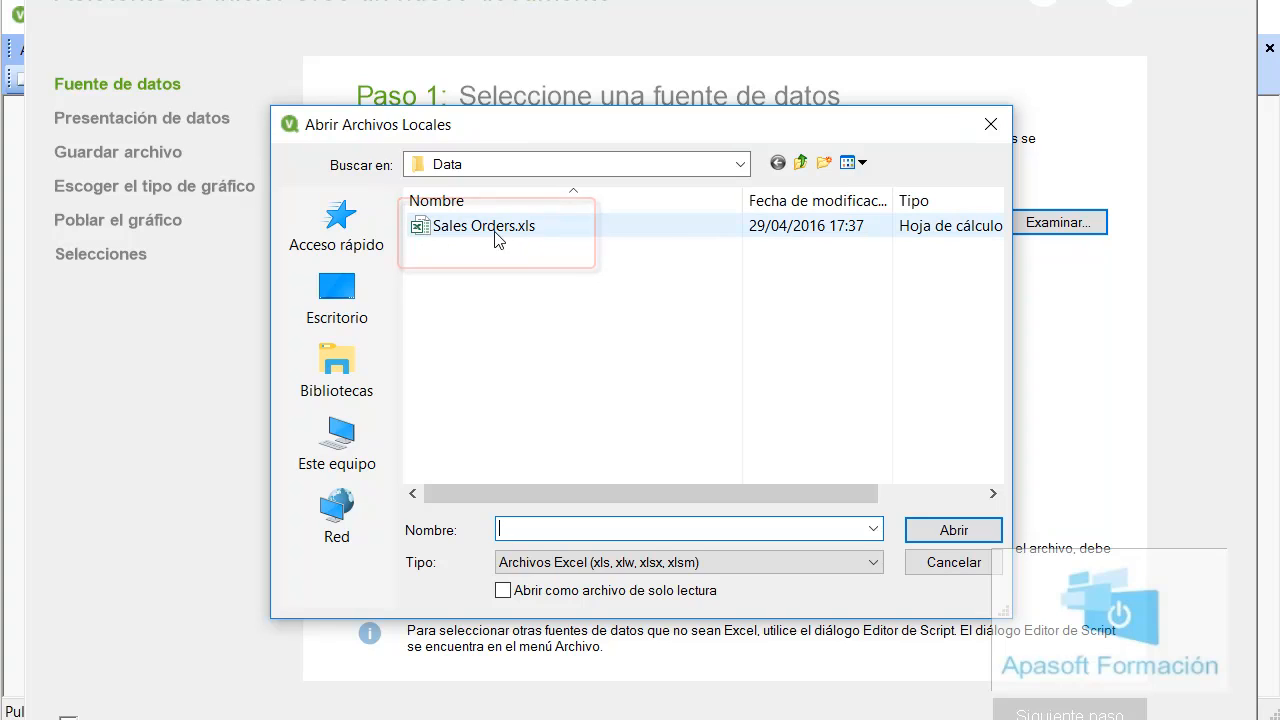
pyautogui.click(741, 165)
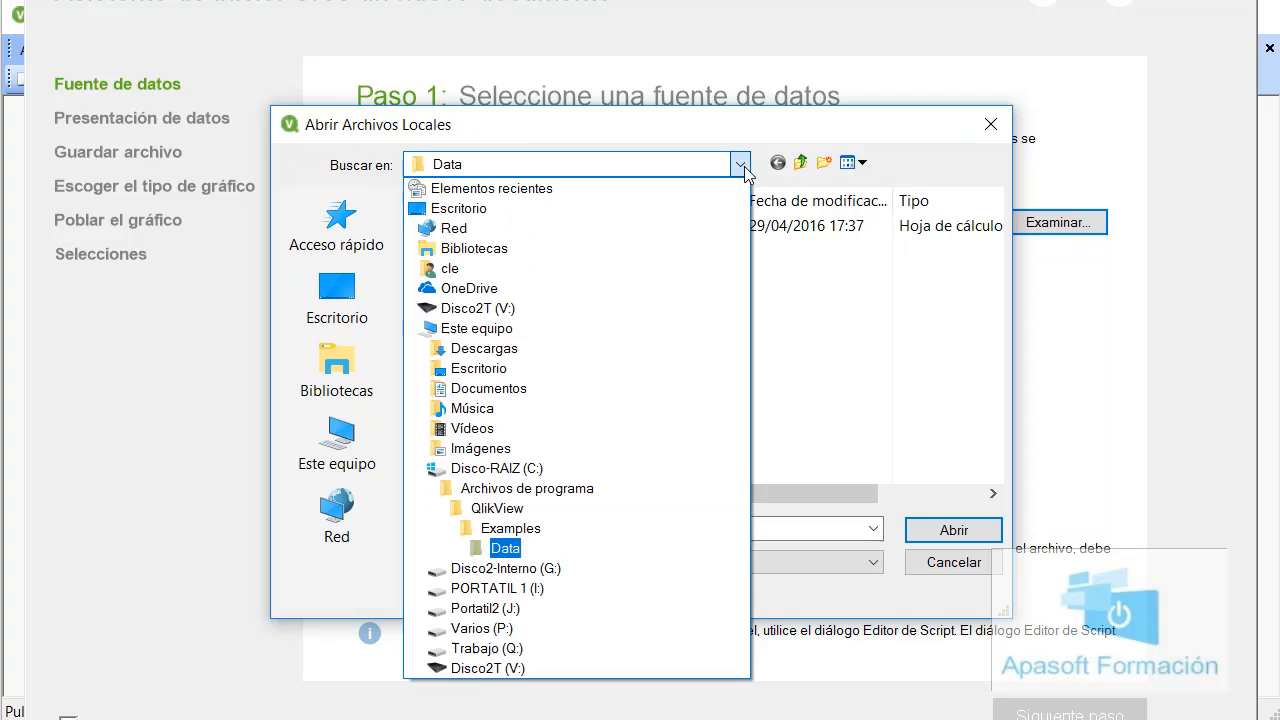
pyautogui.click(553, 549)
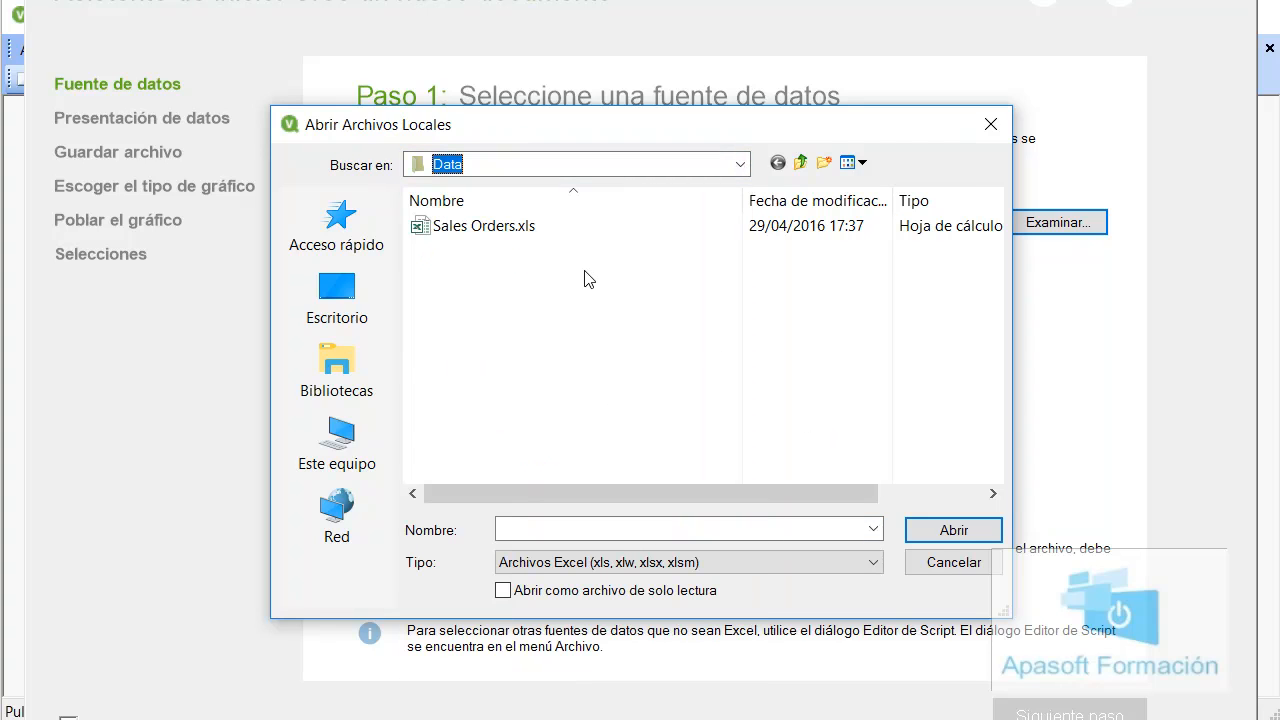
pyautogui.click(472, 237)
pyautogui.click(953, 531)
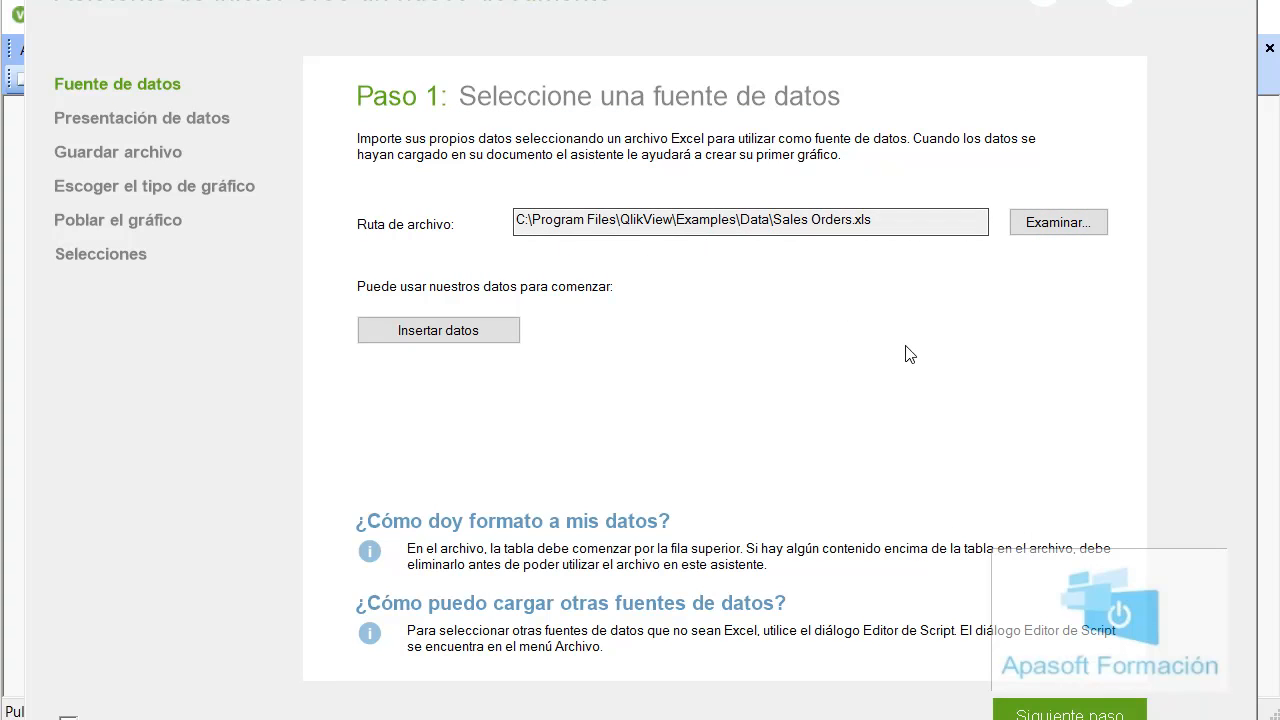
pyautogui.click(1070, 714)
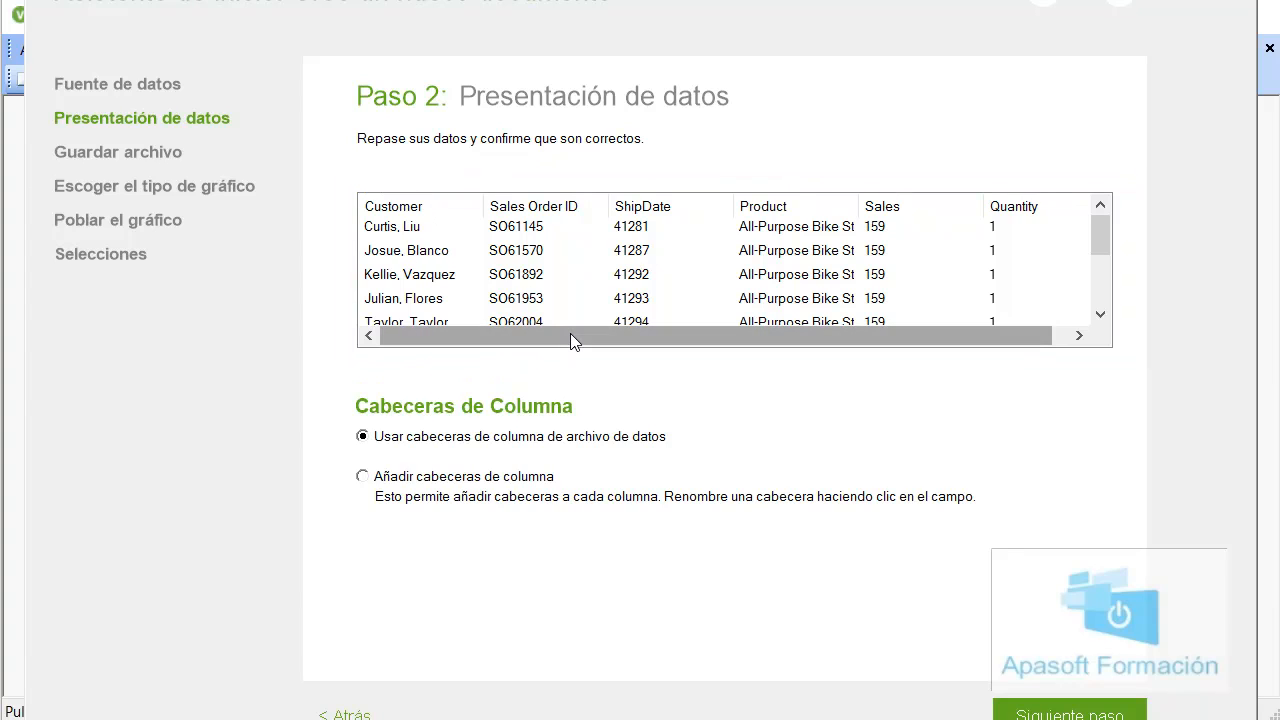
# - Try custom column headers by renaming the first column, and go back to using the data file's own headers
pyautogui.moveTo(570, 333)
pyautogui.mouseDown()
pyautogui.moveTo(672, 340)
pyautogui.moveTo(445, 329)
pyautogui.mouseUp()
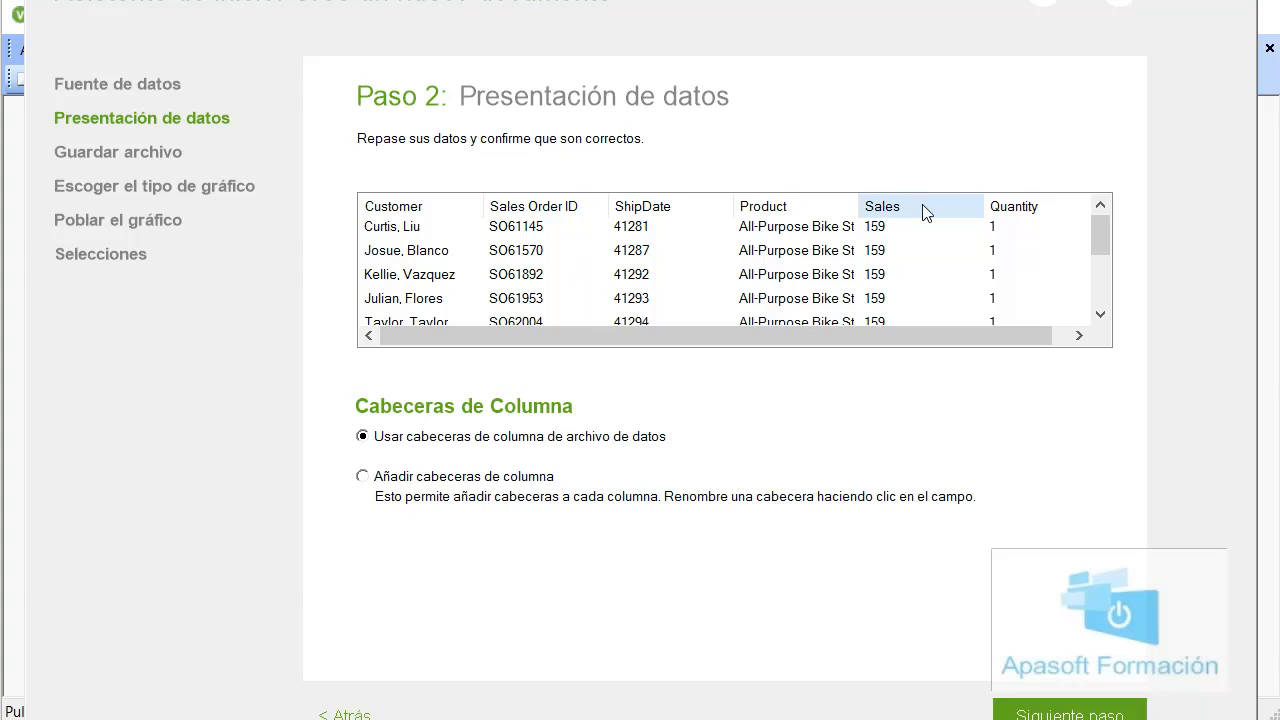
pyautogui.click(363, 477)
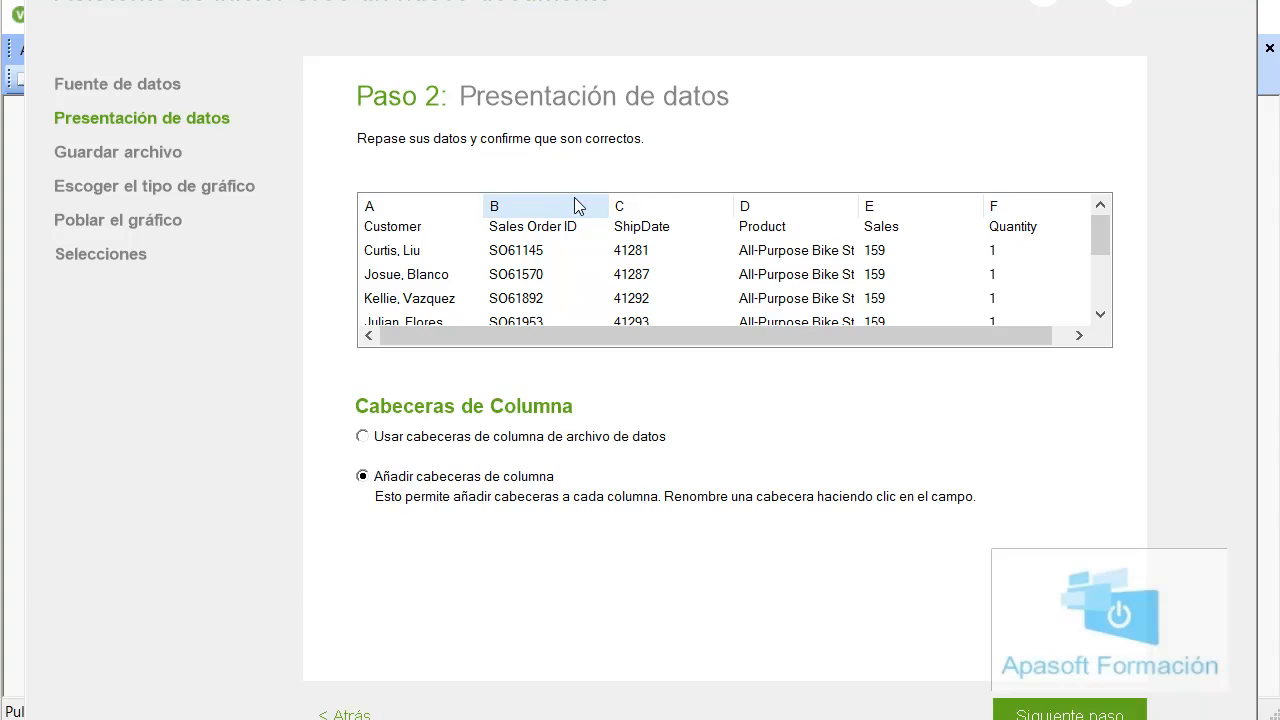
pyautogui.click(399, 210)
pyautogui.write('Client')
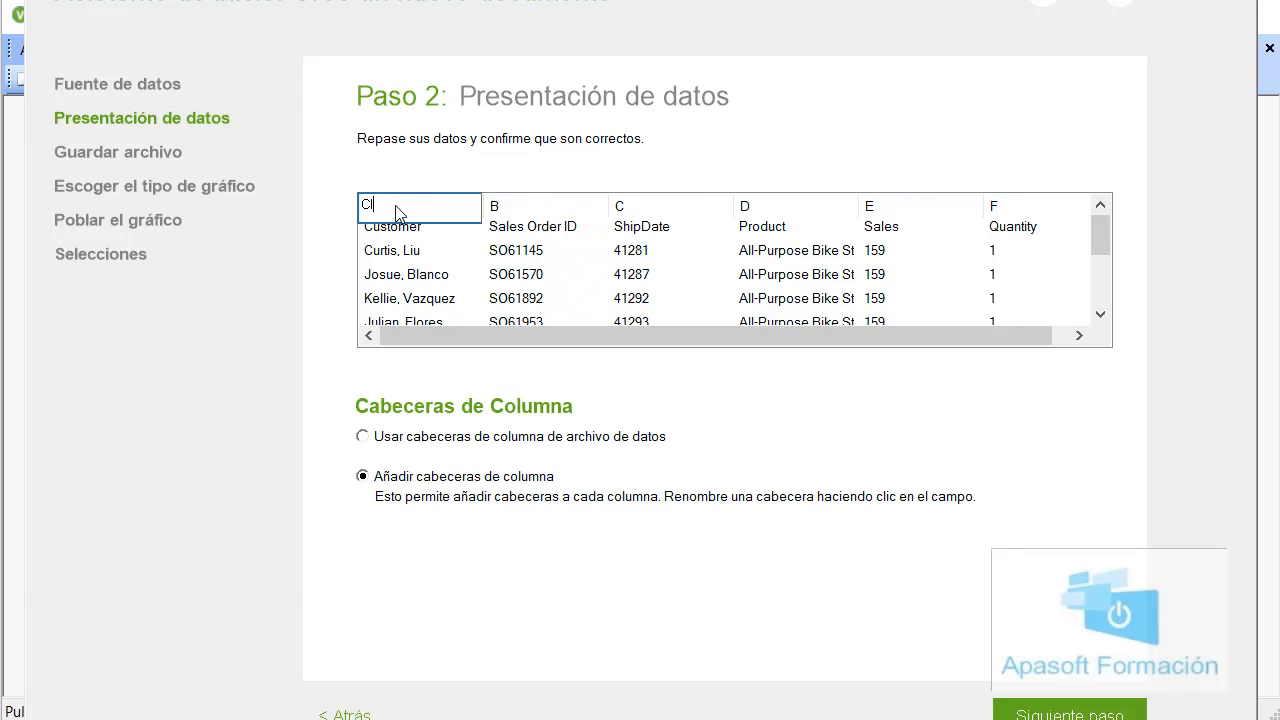
pyautogui.press('BackSpace')
pyautogui.press('BackSpace')
pyautogui.write('te')
pyautogui.press('Return')
pyautogui.click(363, 438)
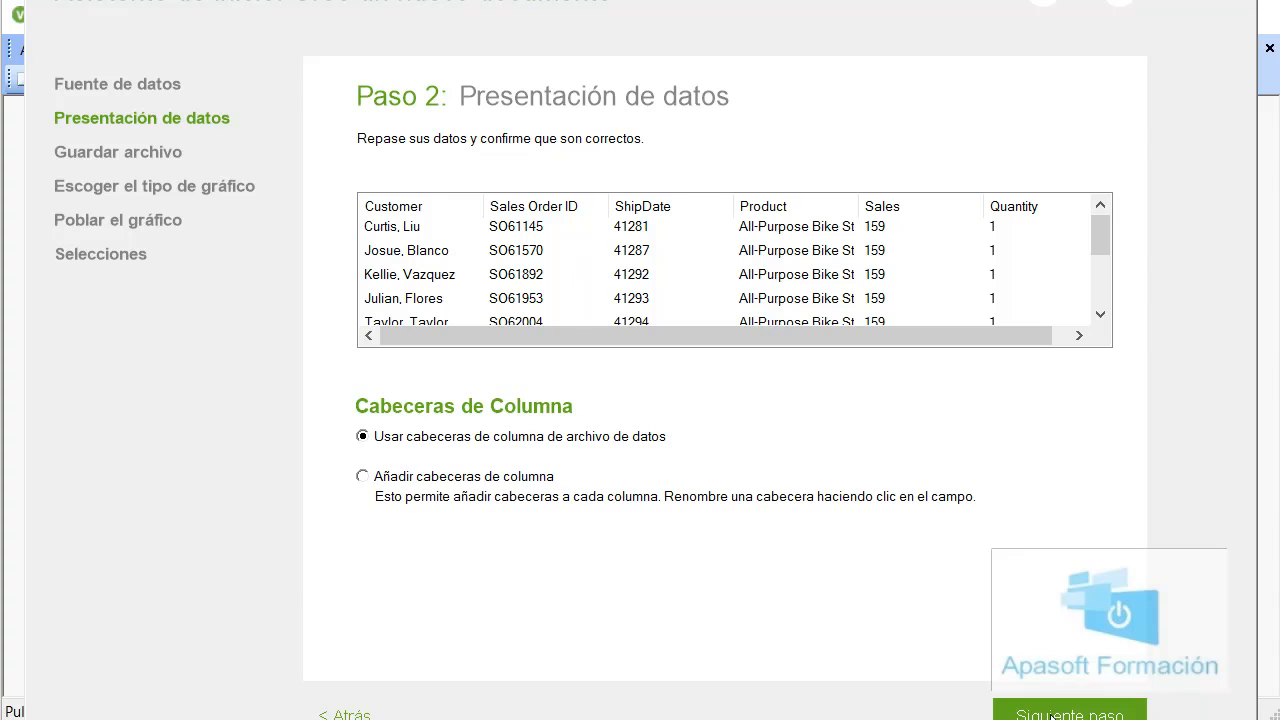
# - Accept the data preview and save the document as ejemplo1 in the examples folder
pyautogui.click(1052, 714)
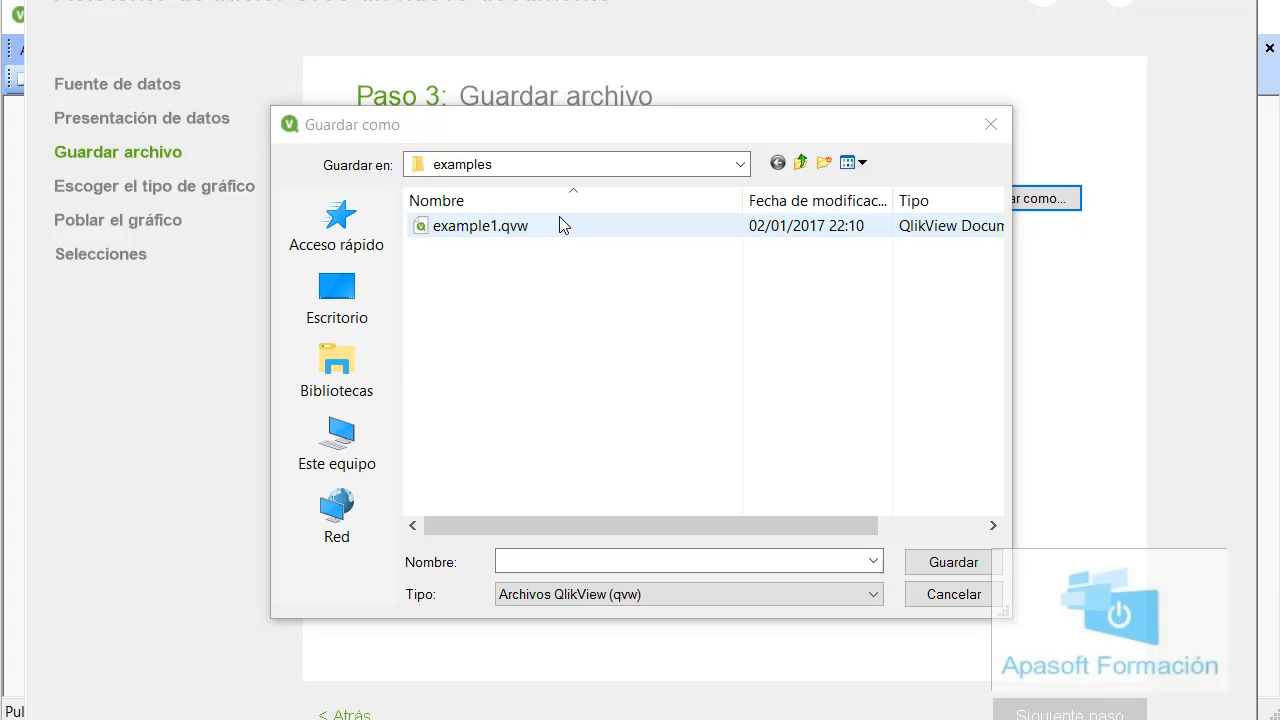
pyautogui.click(590, 563)
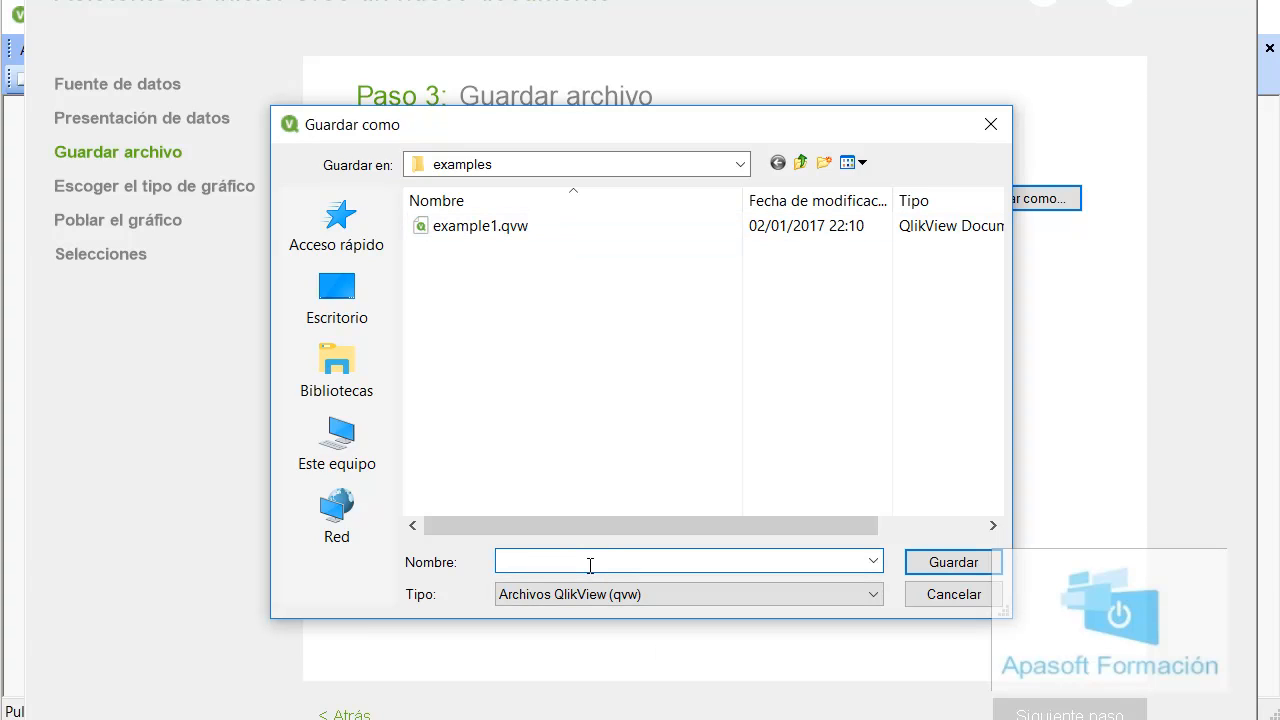
pyautogui.write('ejemplo1')
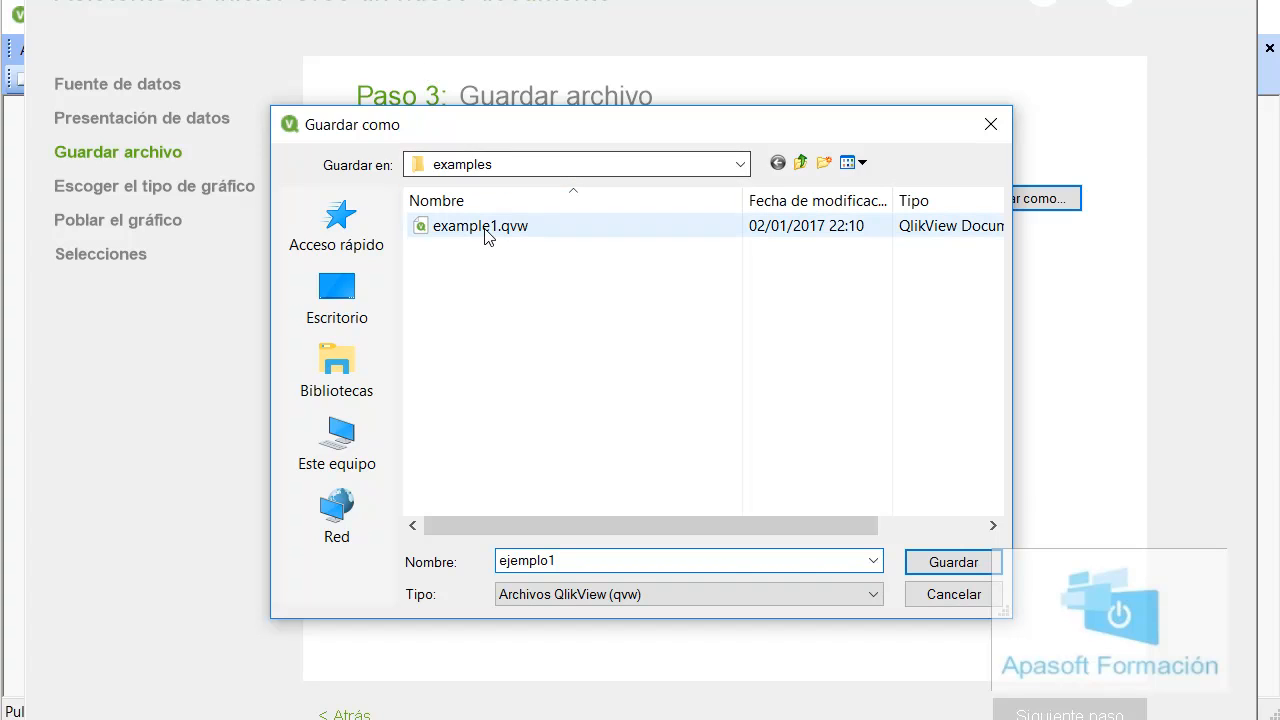
pyautogui.click(970, 561)
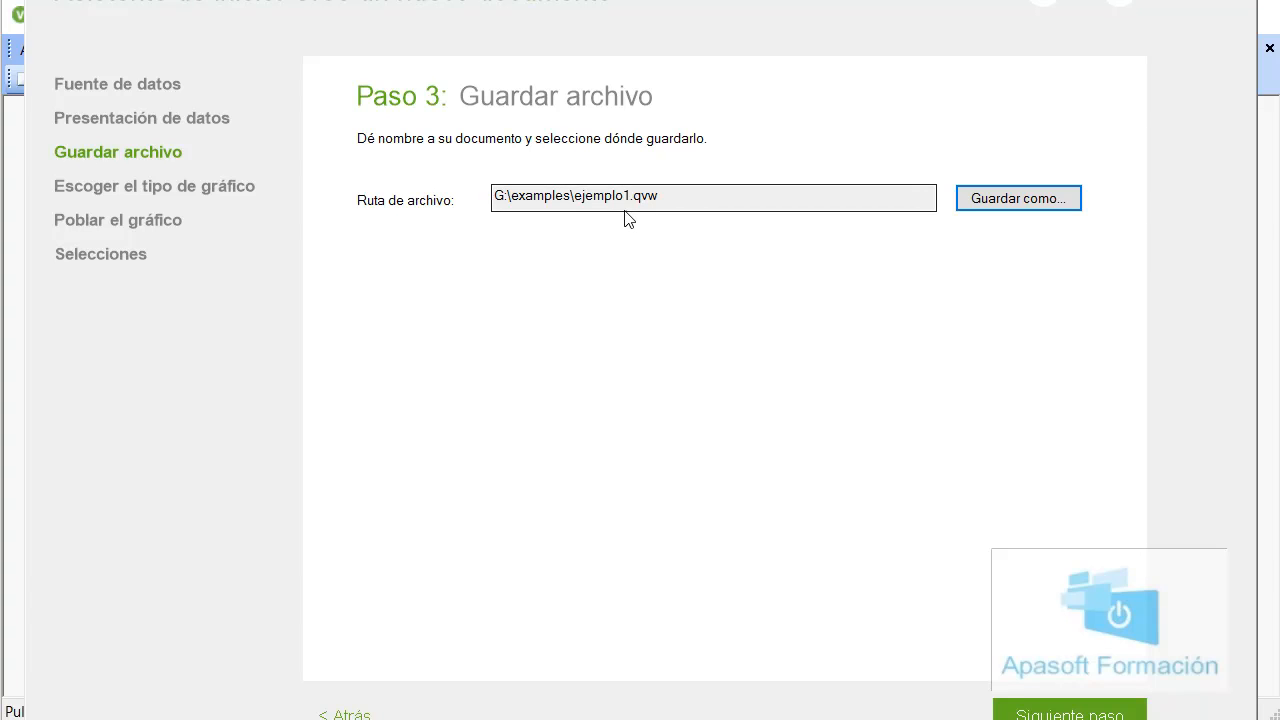
pyautogui.click(660, 200)
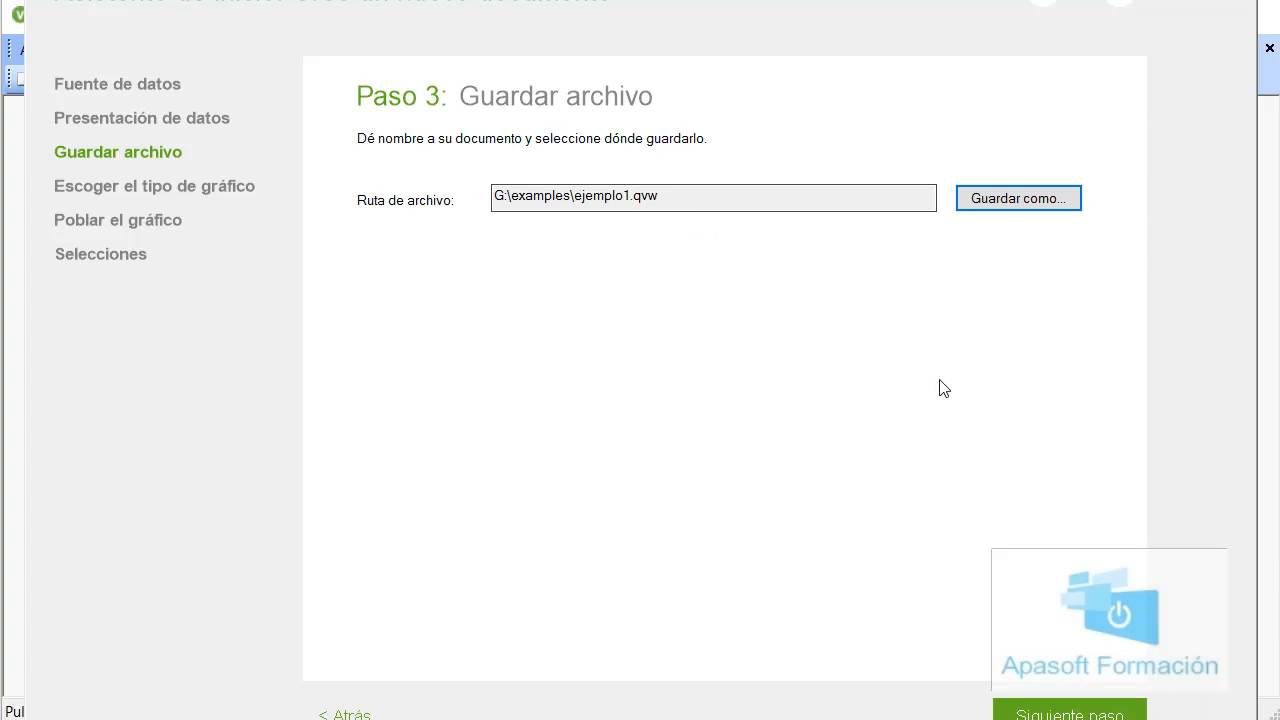
pyautogui.click(1080, 714)
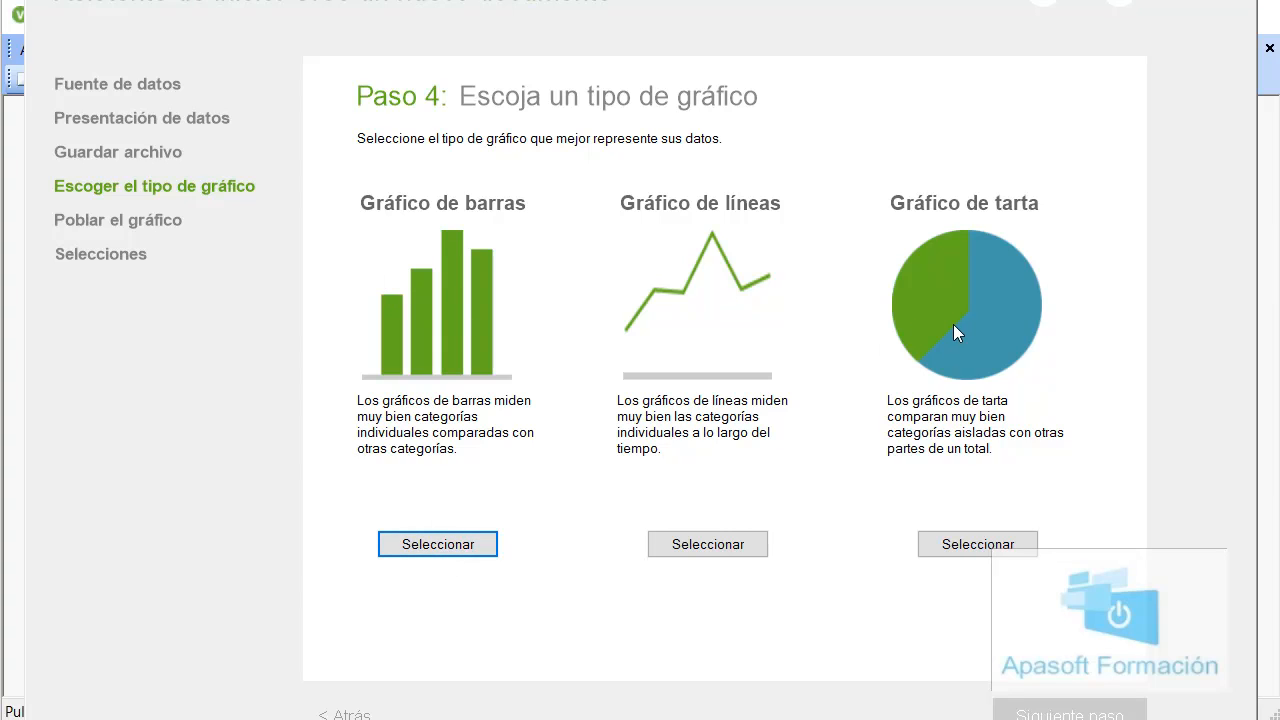
# - Choose the bar chart as the chart type for the document
pyautogui.click(704, 341)
pyautogui.click(447, 558)
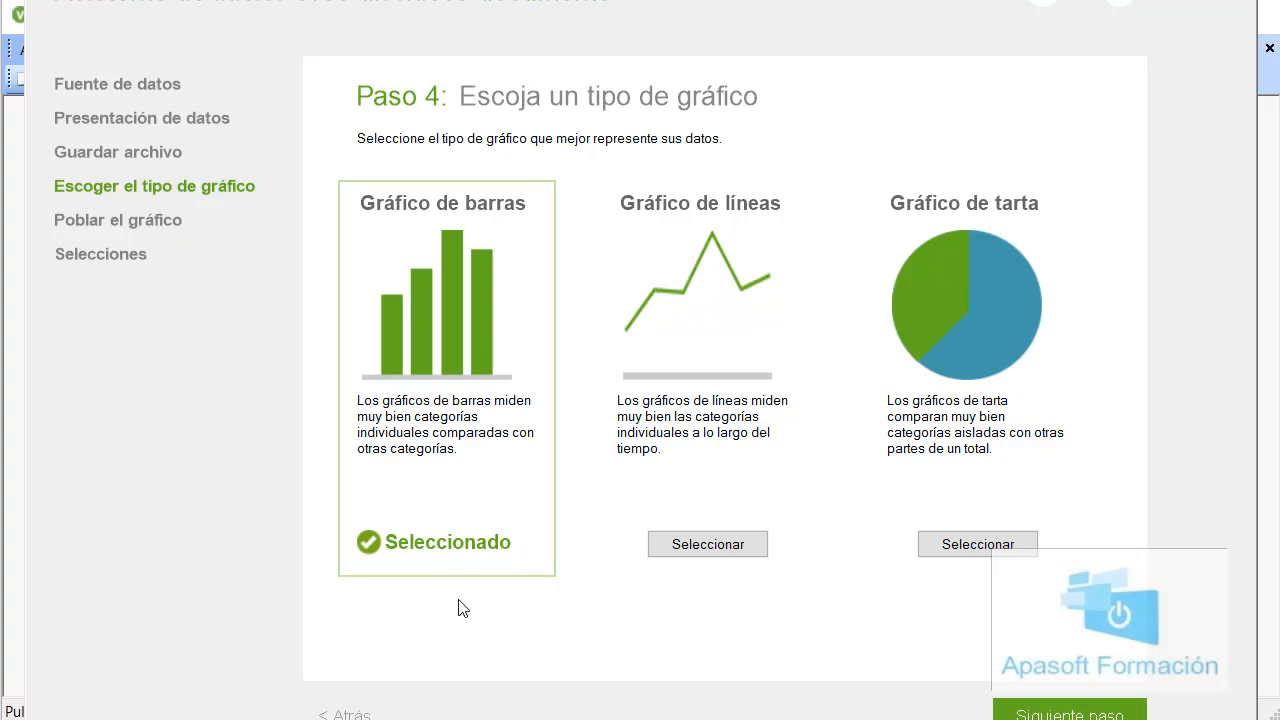
pyautogui.click(1068, 714)
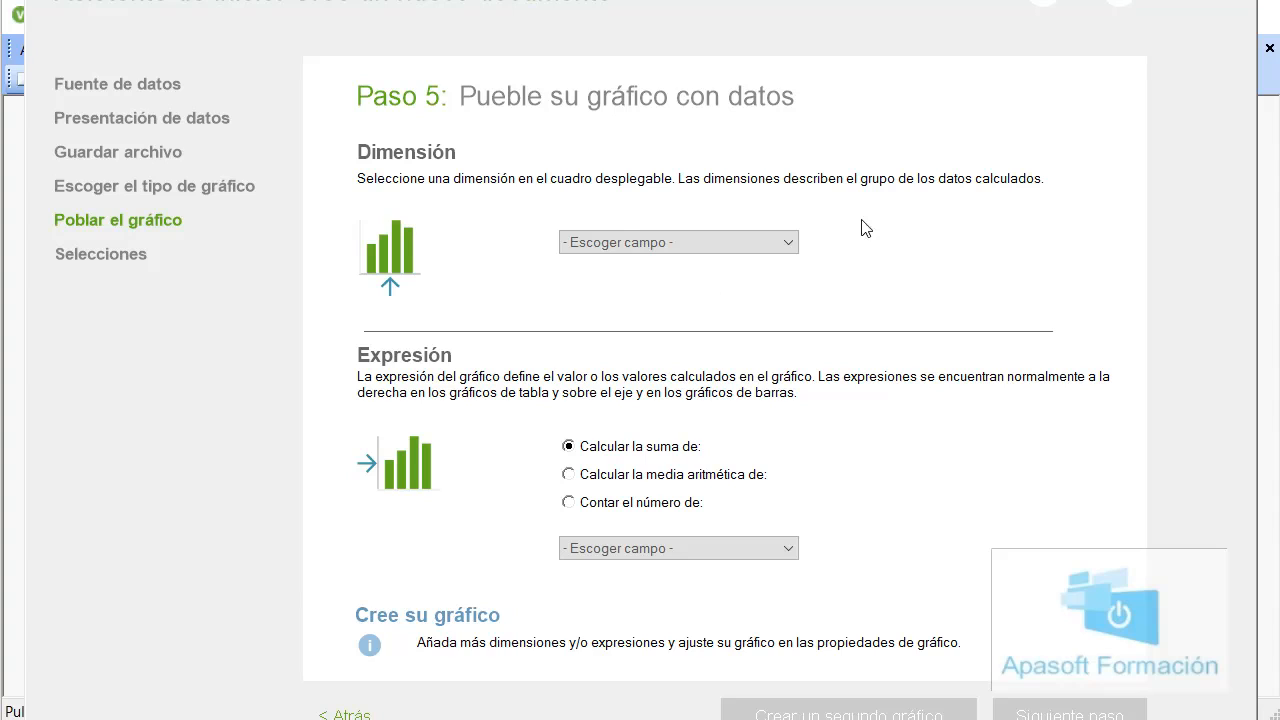
# - Set the chart's dimension to Product and its expression to the sum of Sales
pyautogui.click(786, 243)
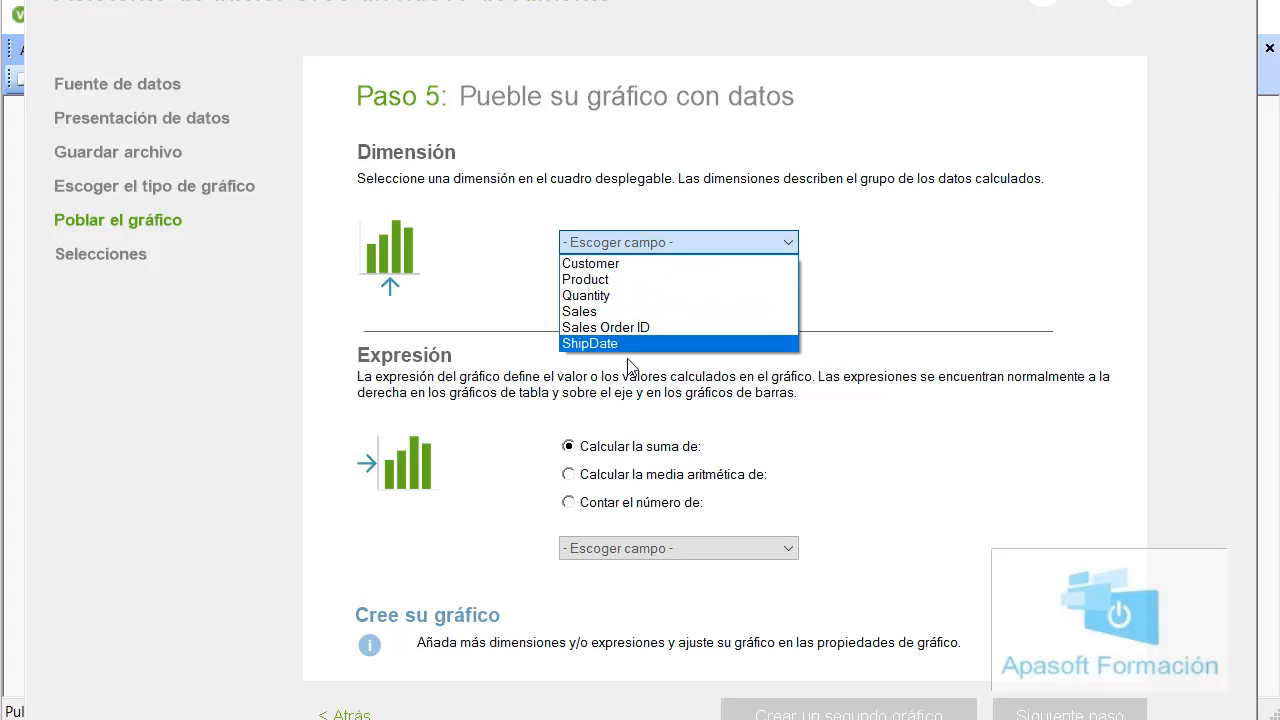
pyautogui.click(937, 251)
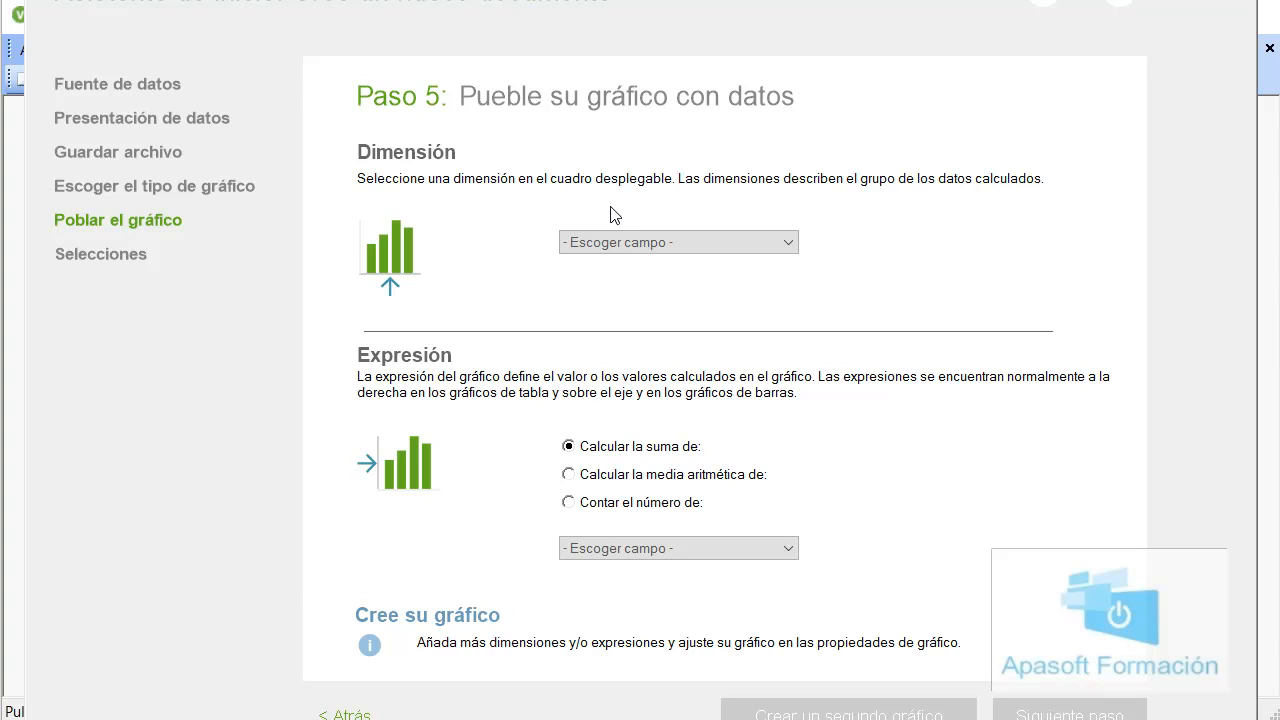
pyautogui.click(625, 242)
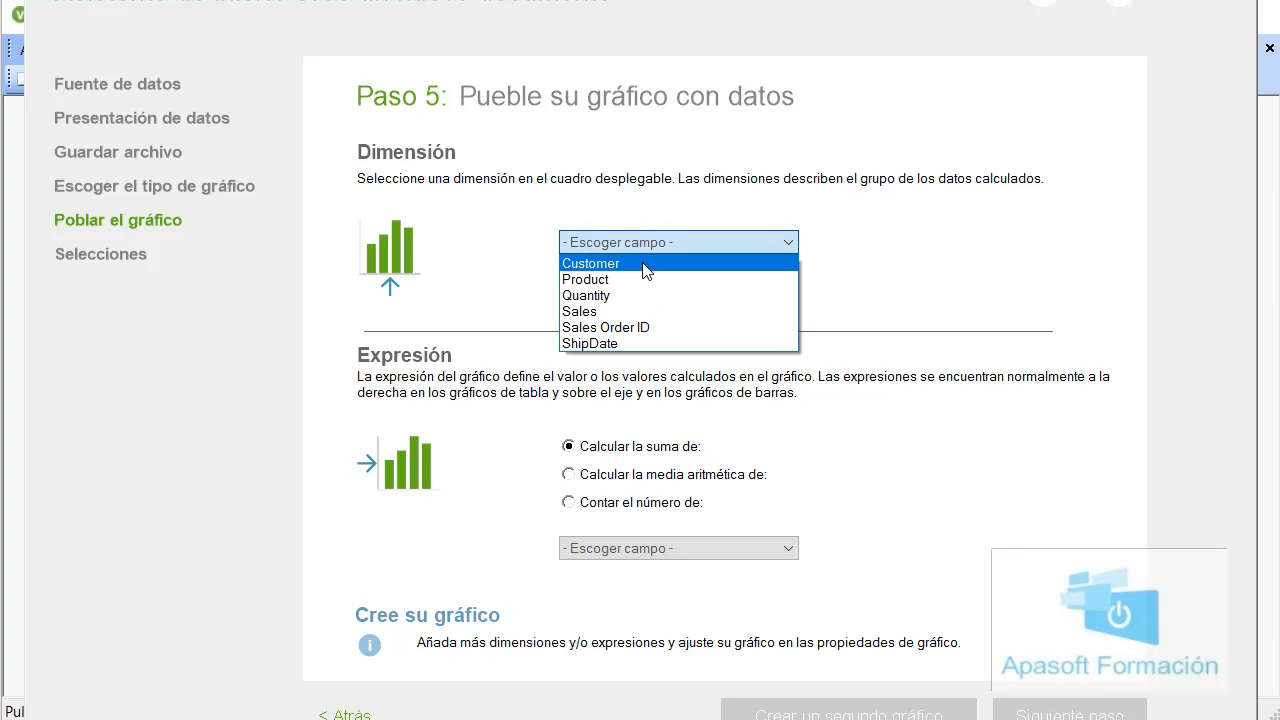
pyautogui.click(645, 281)
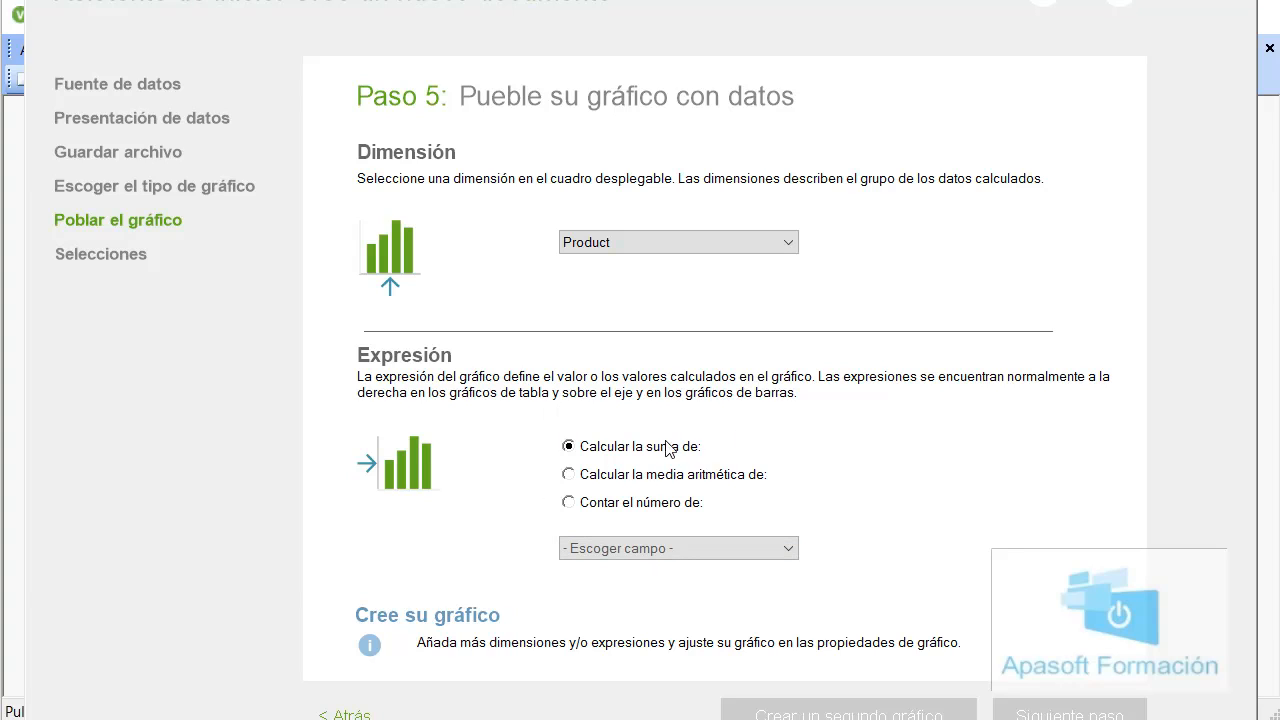
pyautogui.click(789, 549)
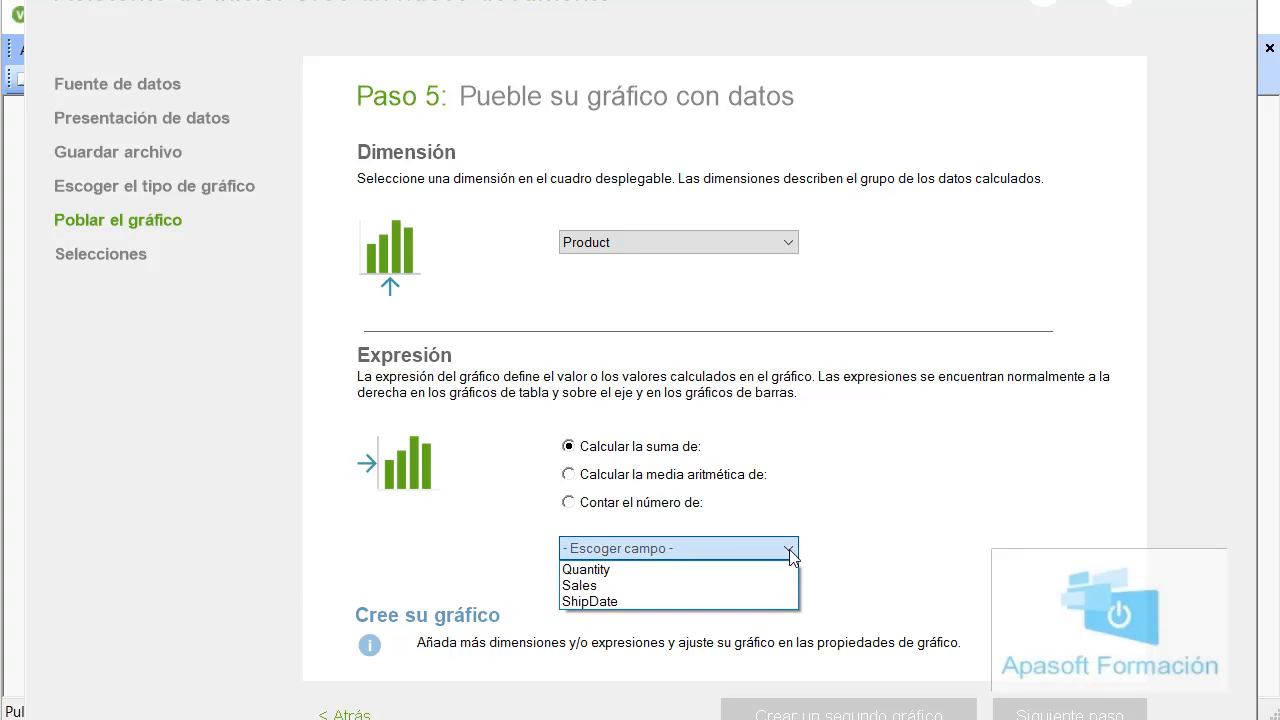
pyautogui.click(629, 592)
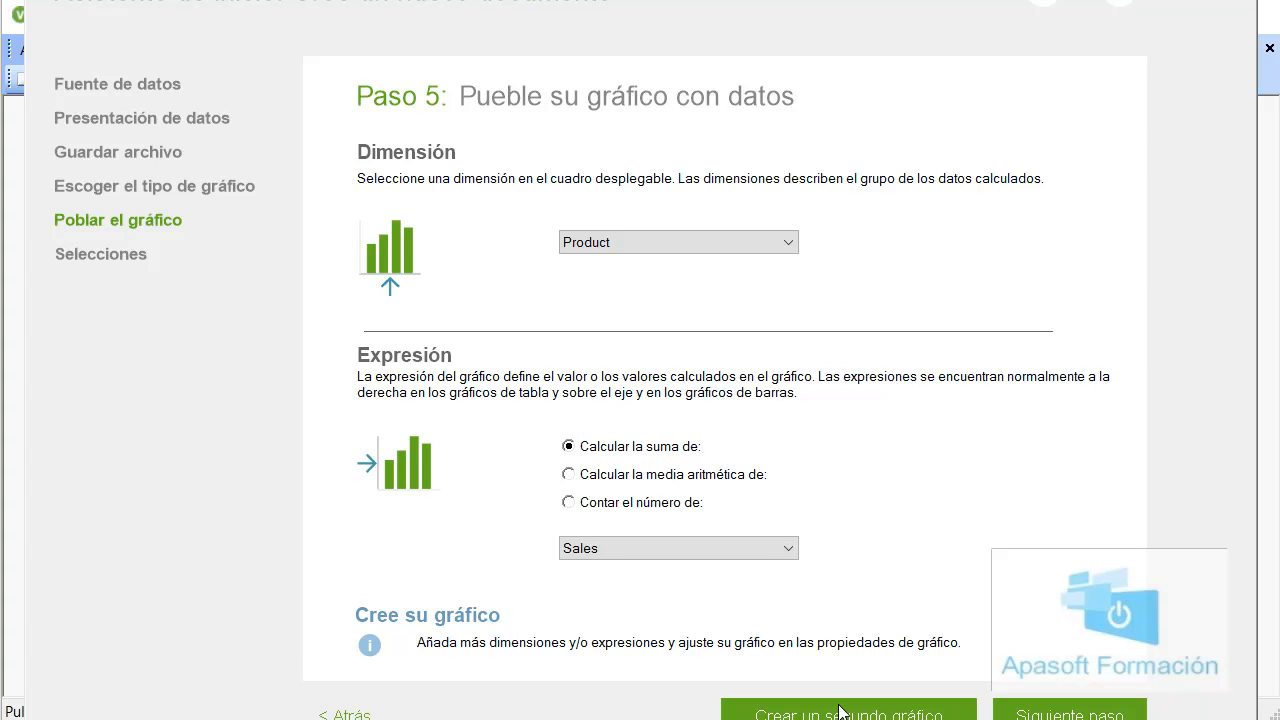
pyautogui.click(1070, 715)
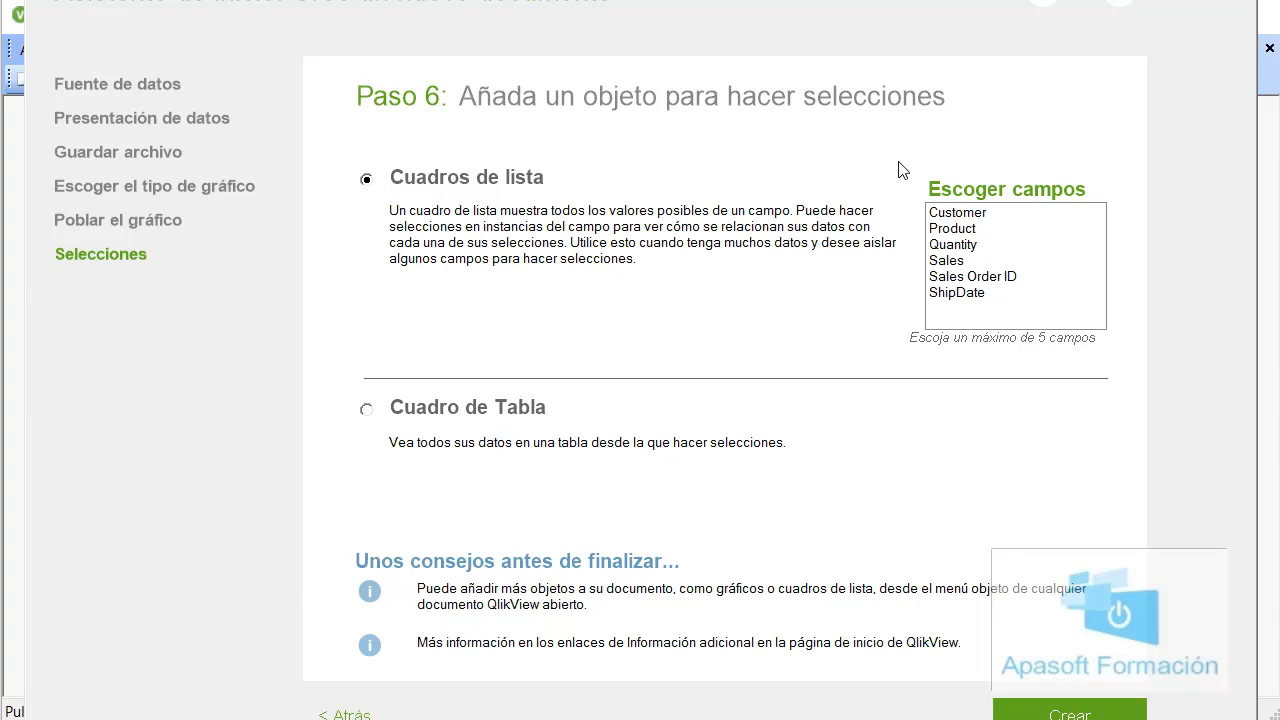
# - Add a list box for the Customer field and create the document
pyautogui.click(951, 215)
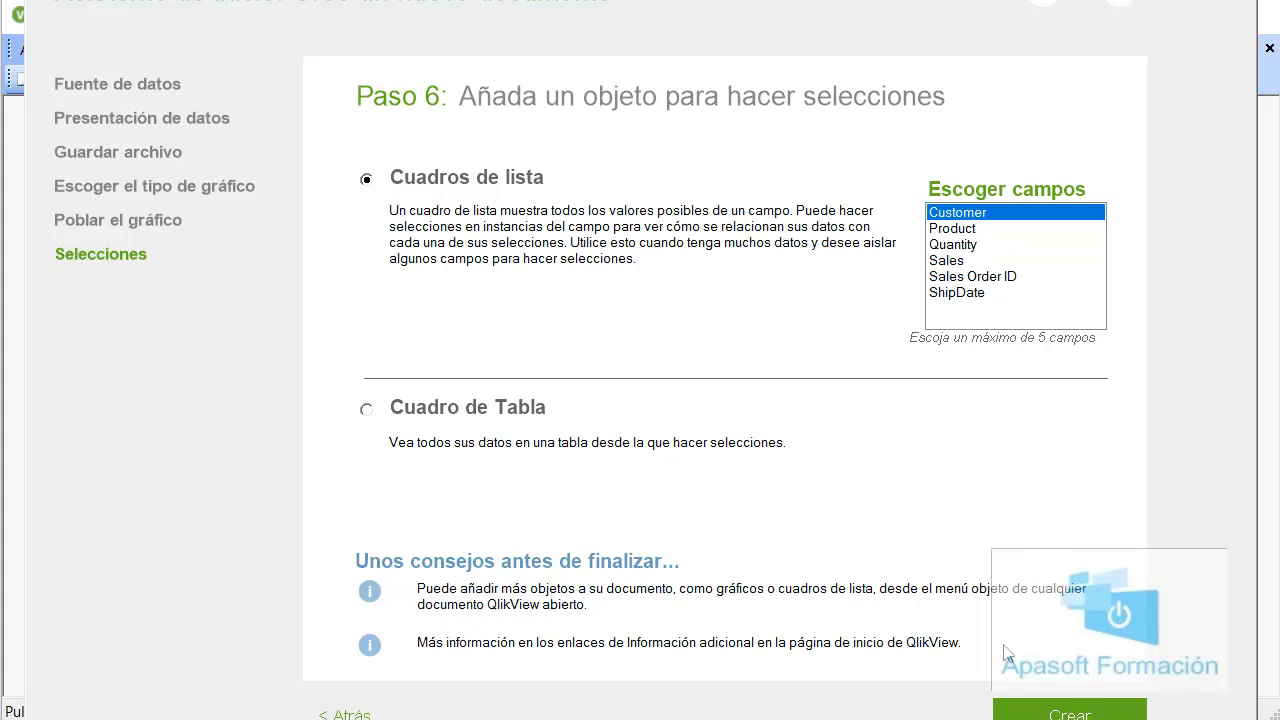
pyautogui.click(1040, 710)
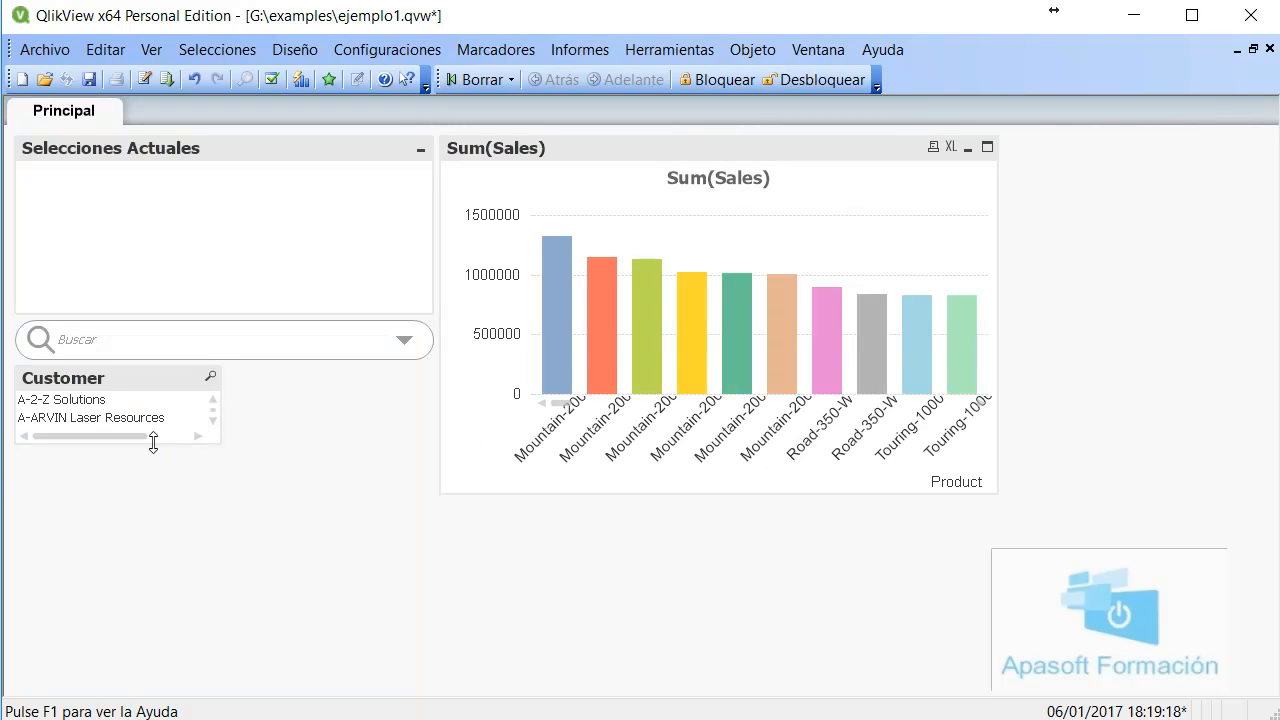
# - Lengthen the Customer list box to show more names and widen the Sum(Sales) chart
pyautogui.moveTo(149, 445); pyautogui.dragTo(127, 691)
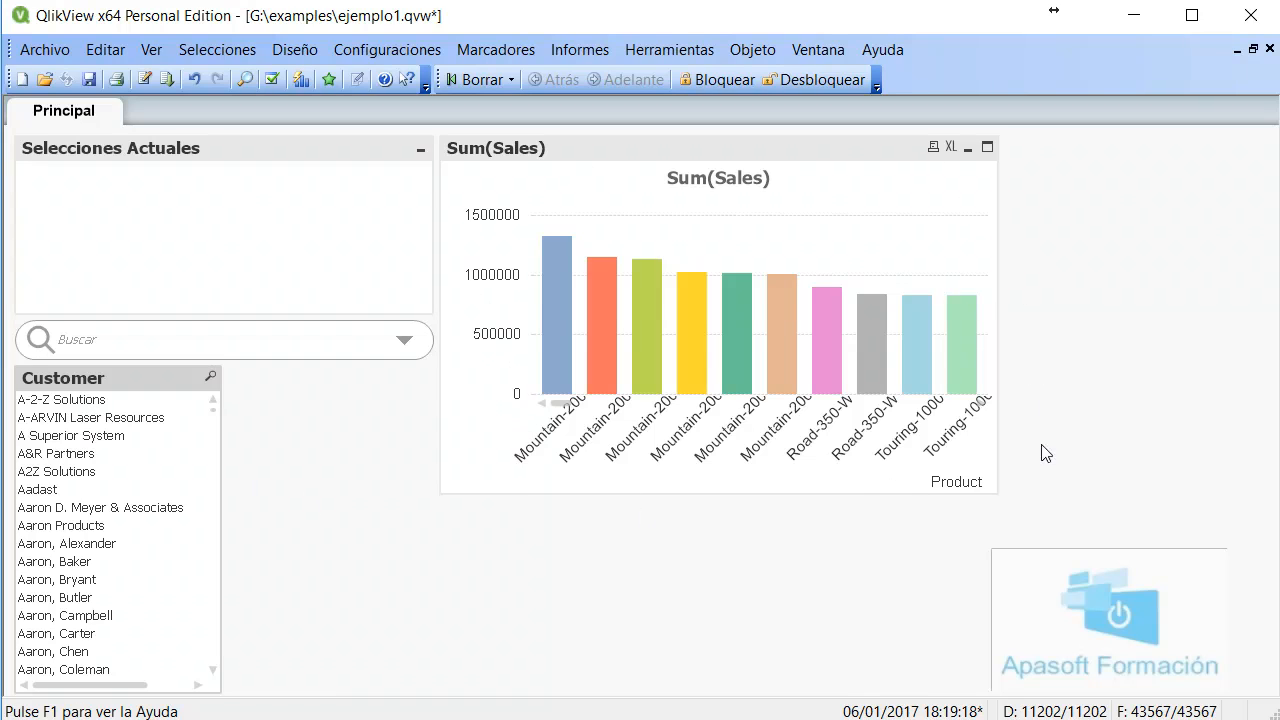
pyautogui.moveTo(997, 430); pyautogui.dragTo(1231, 460)
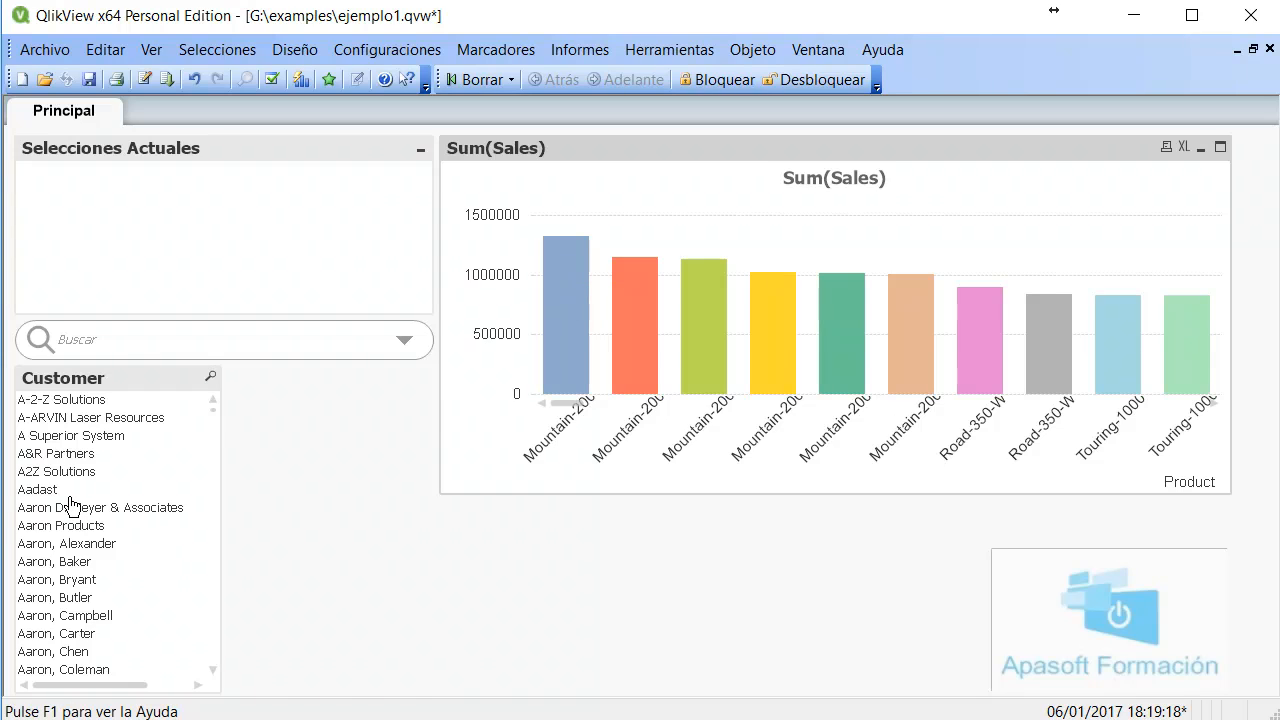
# - Filter the chart by one individual customer in the Customer list and inspect the Road-350-W bar's sales value
pyautogui.click(69, 563)
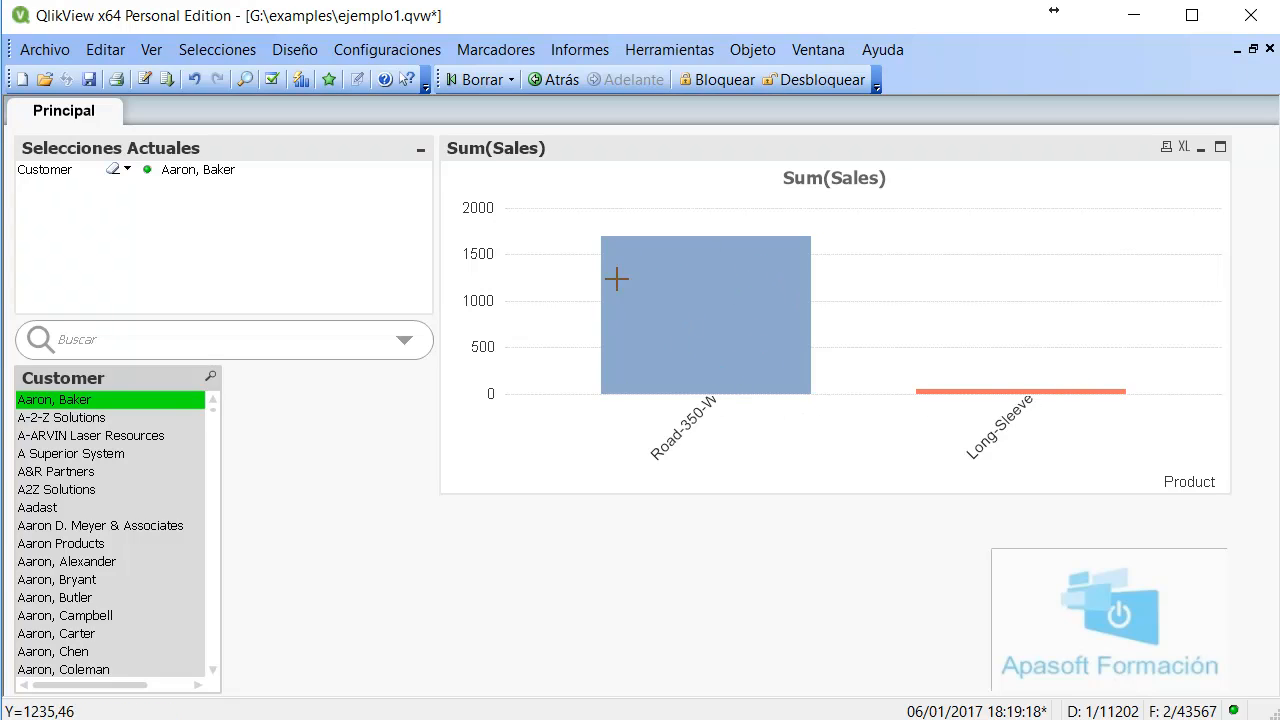
pyautogui.moveTo(693, 366)
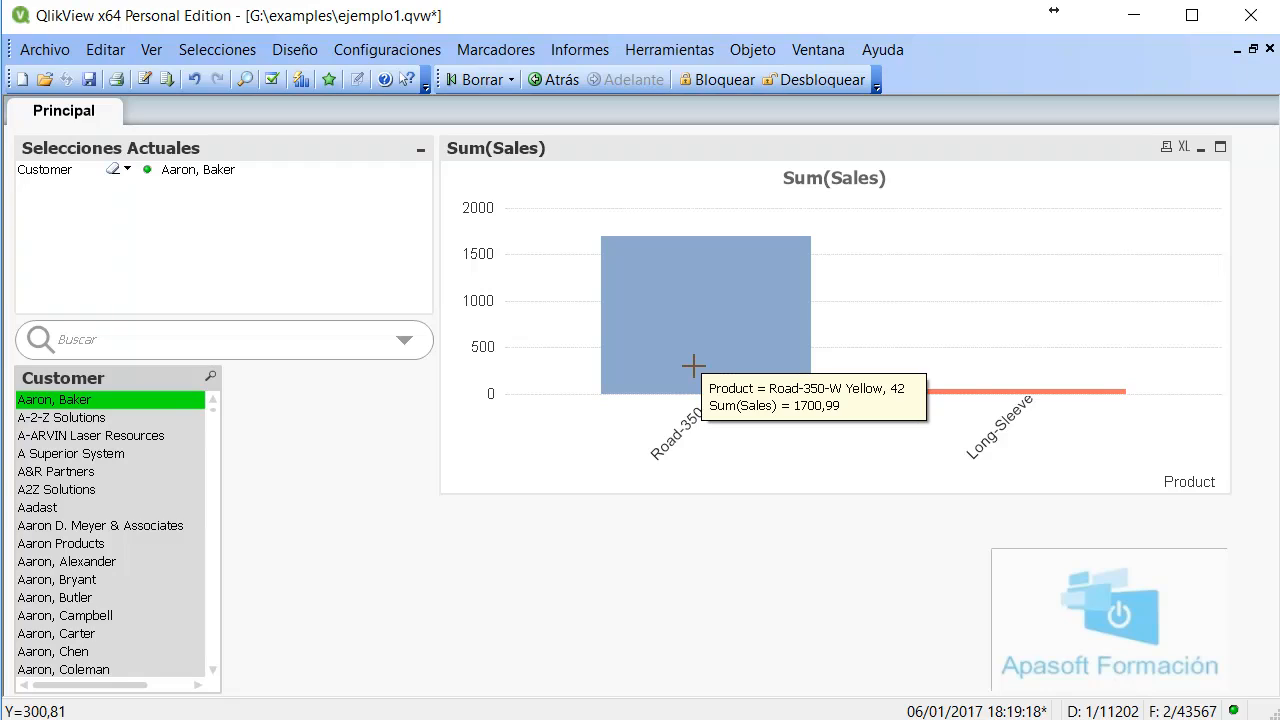